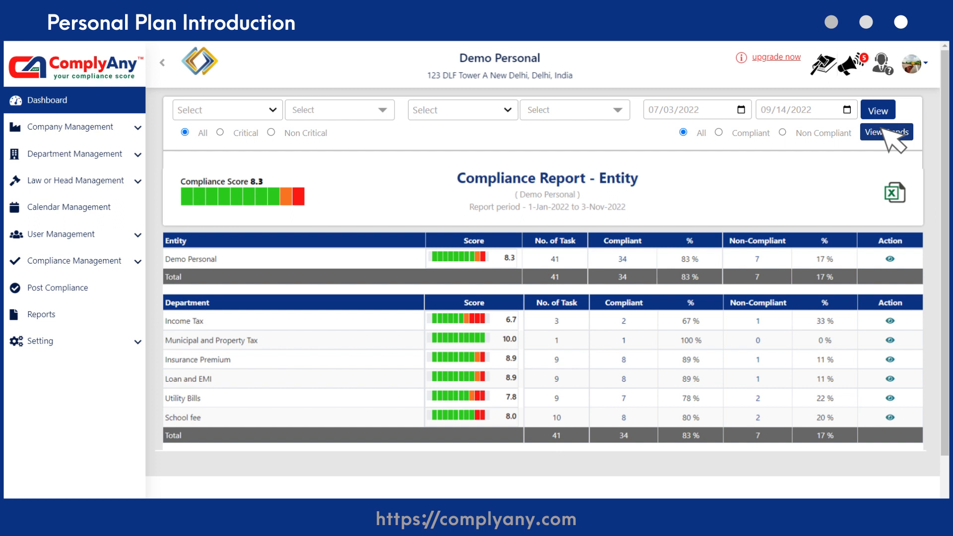
Step: View the compliance trends for the dashboard report and open the form for adding a new company entity
click(886, 132)
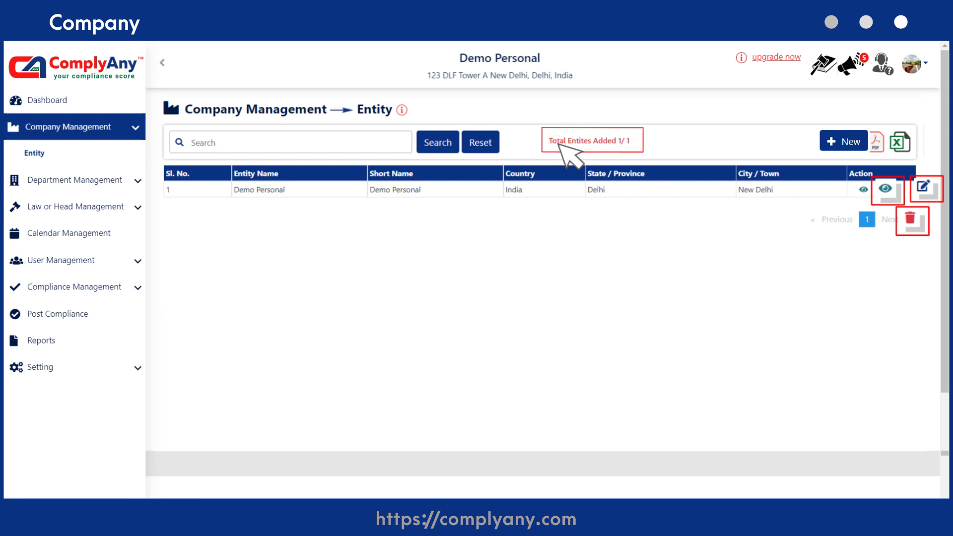
click(845, 145)
scroll(844, 174, down, 7)
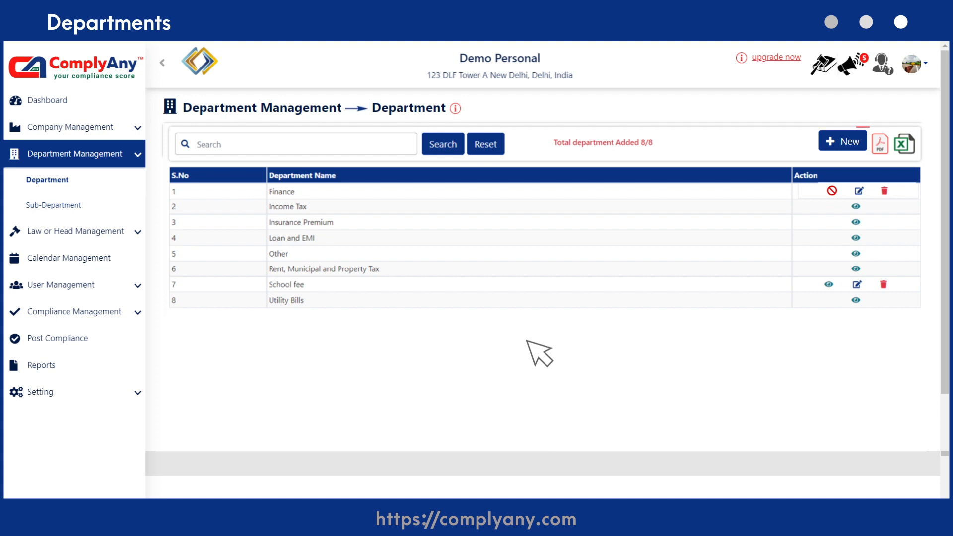
Step: Start a new department and enter Finance as its department name
click(839, 142)
click(485, 170)
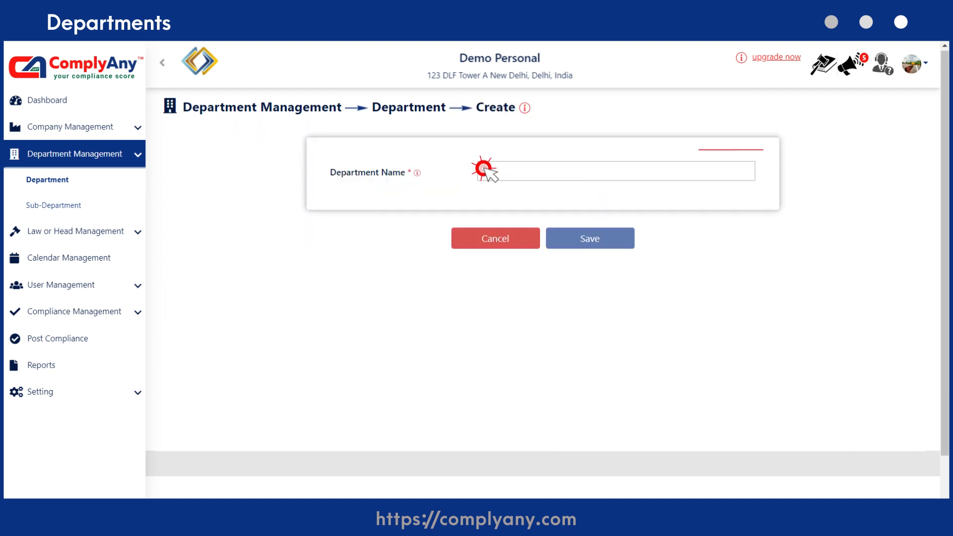
text(Finance)
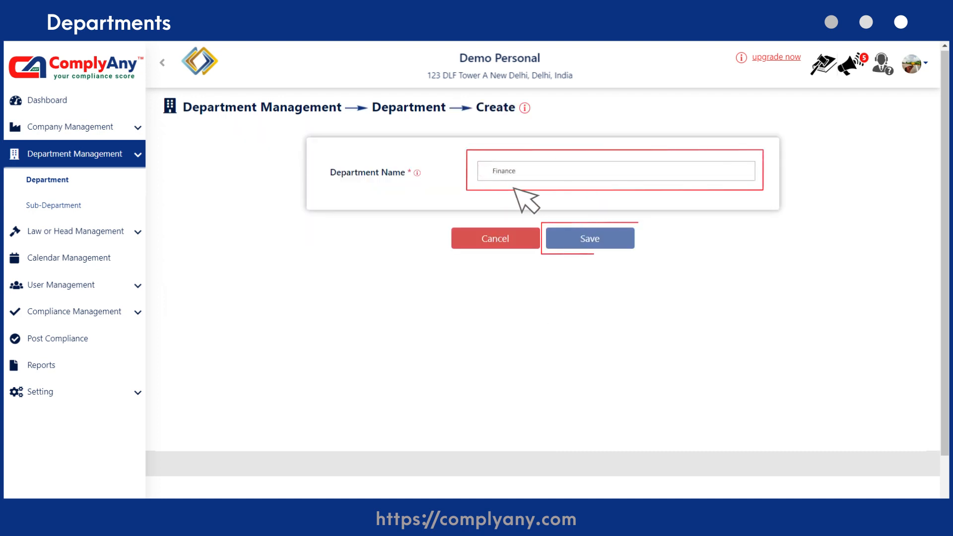
Step: Fill in a new sub-department named Accounts under the Finance department
click(92, 210)
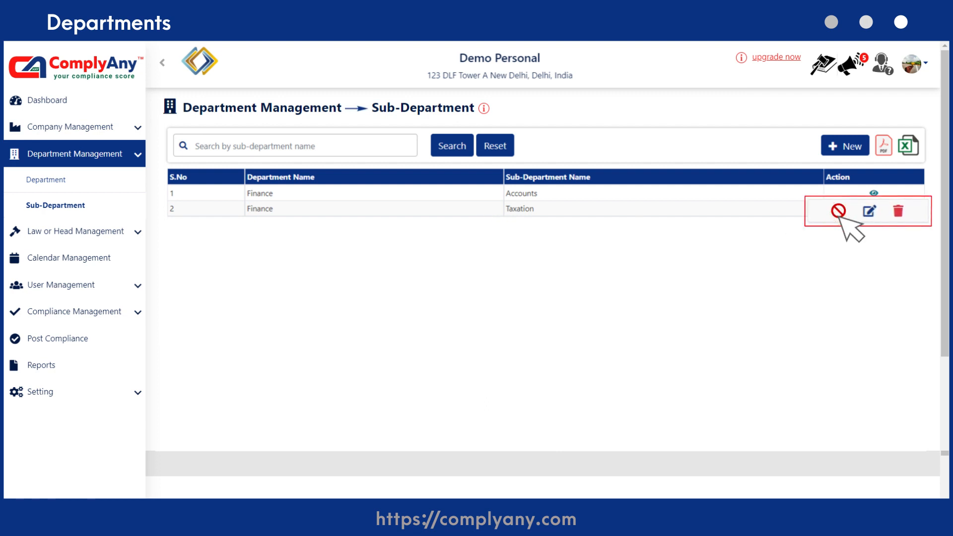
click(844, 144)
click(528, 174)
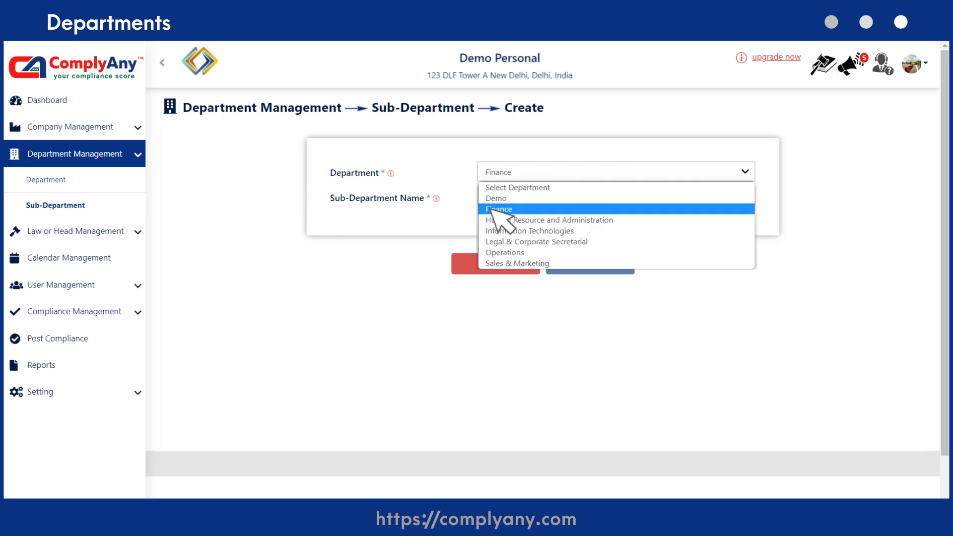
click(497, 209)
click(486, 198)
text(Accounts)
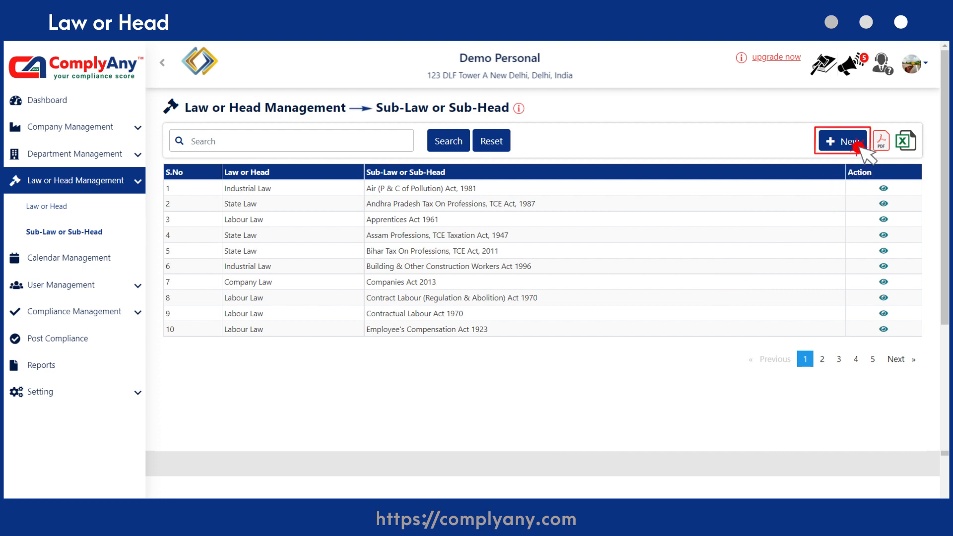
Step: Fill in a new sub-law under Goods & Service Tax named "Gst state according to new guidelines", including its display name
click(862, 147)
click(744, 171)
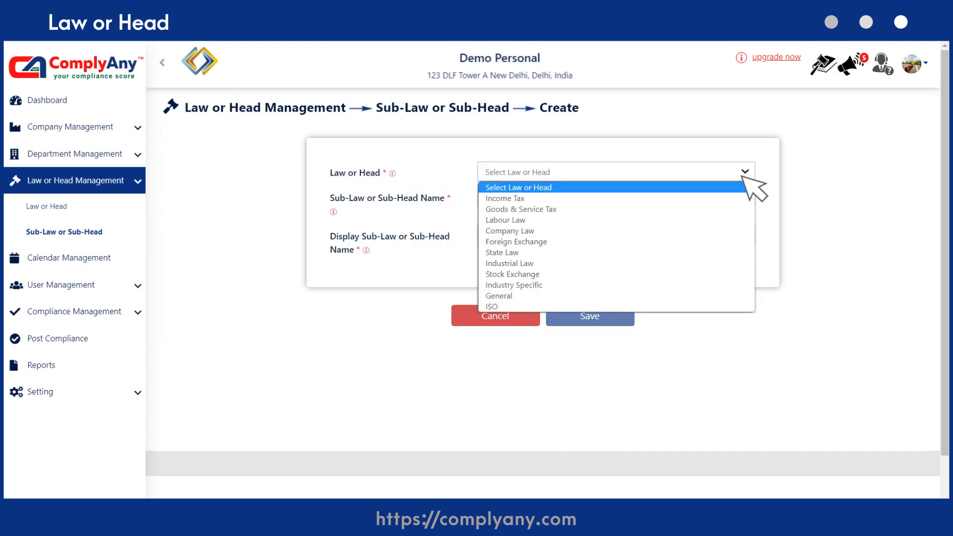
click(715, 209)
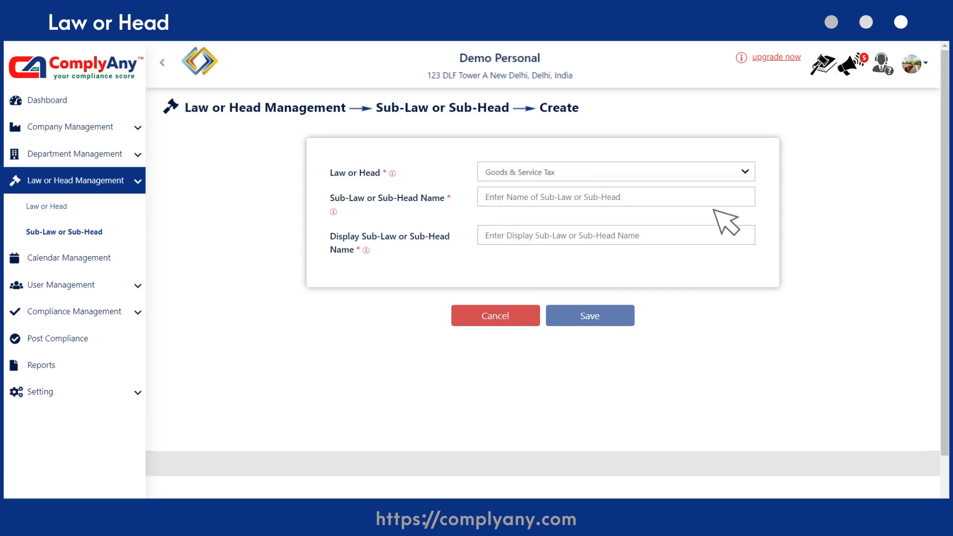
click(745, 200)
text(Gst state according to new guidelines)
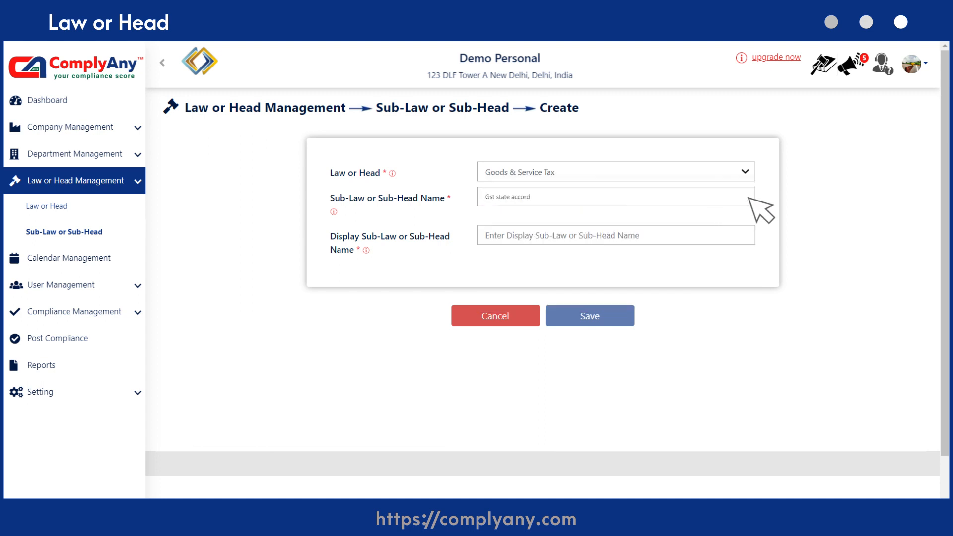
click(749, 235)
text(Gst st)
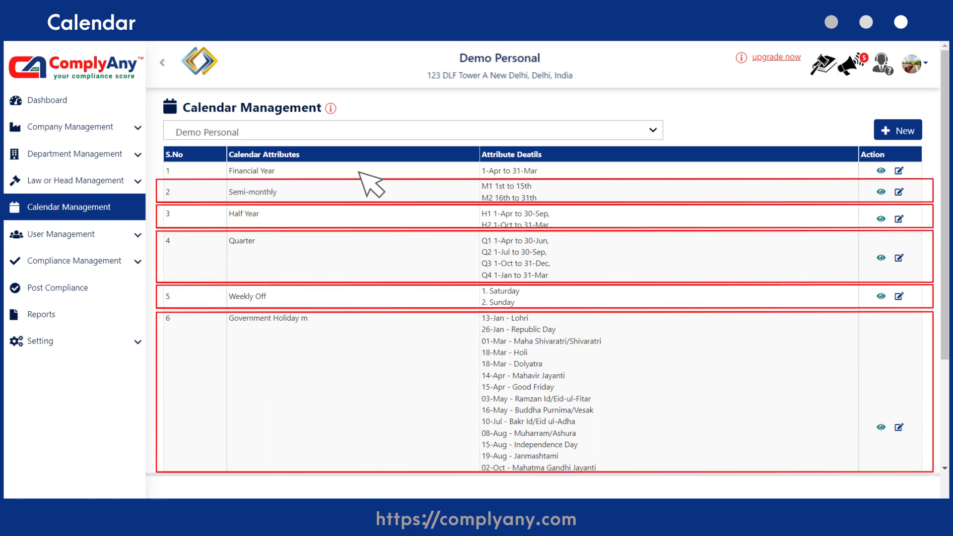
Step: Open the Financial Year calendar attribute for editing and bring up the date choices for the Compliance Start Date
click(899, 171)
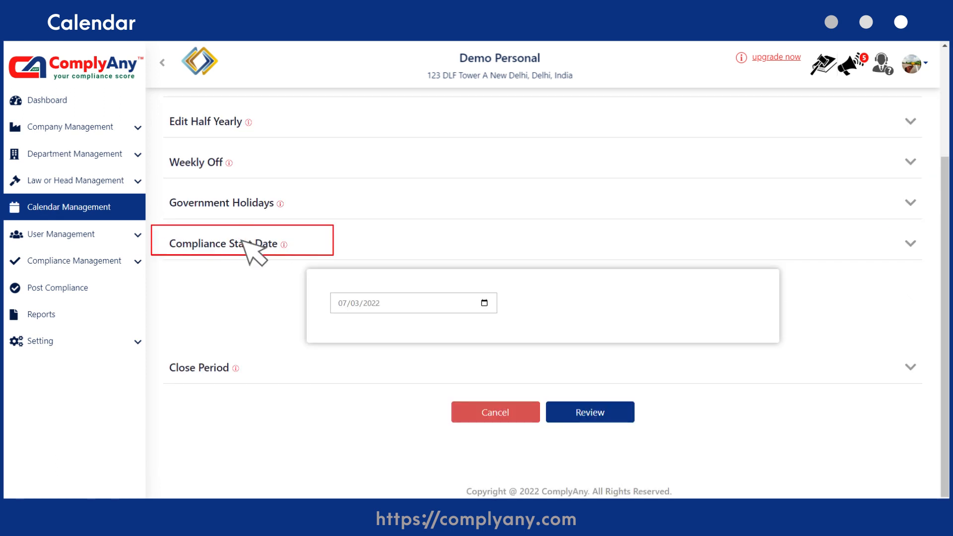
click(417, 301)
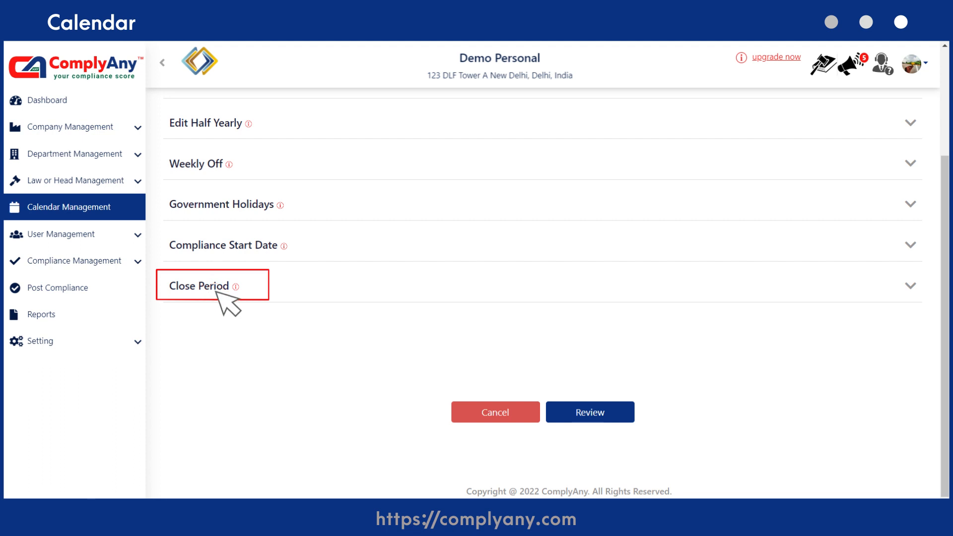
click(217, 292)
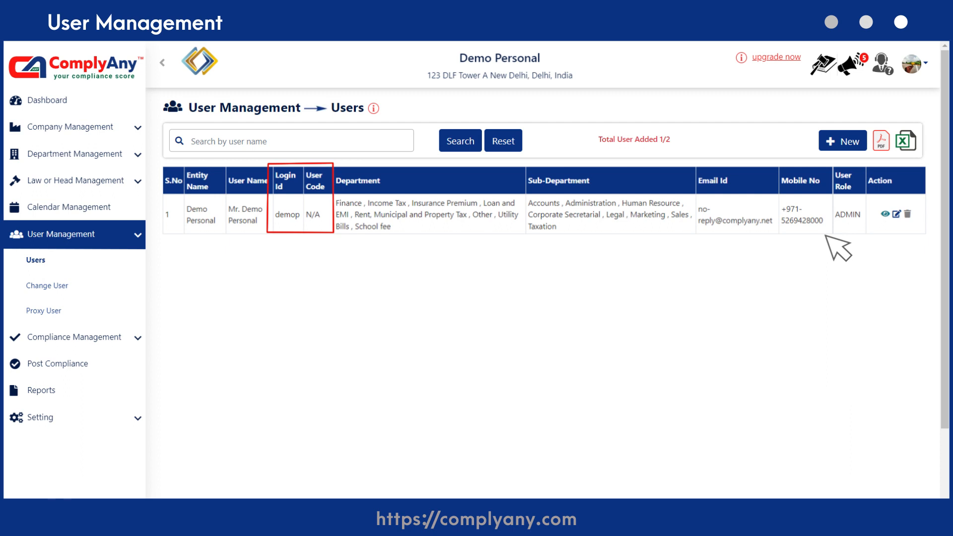
Step: Start a new user for the entity DBC North India LLP and assign the Human Resource and Administration department
click(864, 147)
click(745, 171)
click(743, 207)
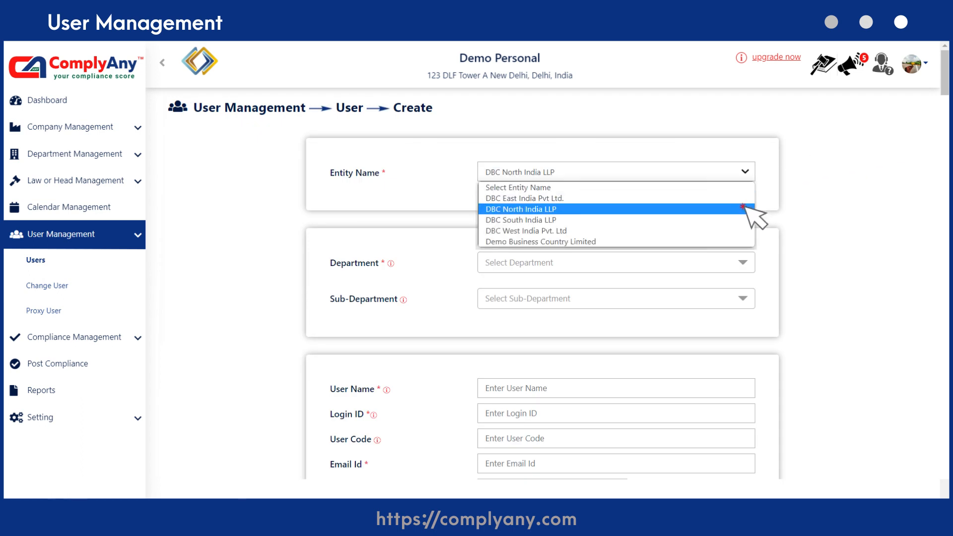
click(743, 263)
click(492, 356)
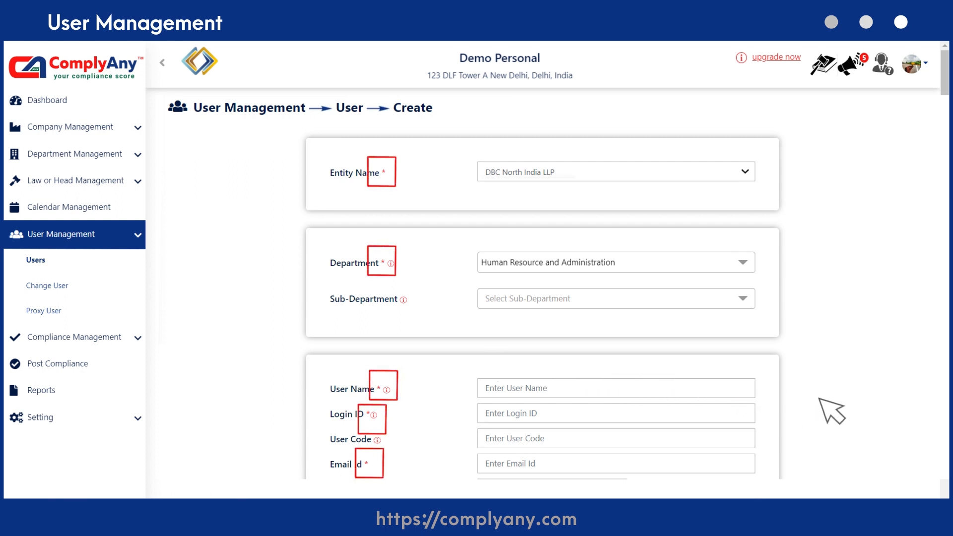
Step: Enter the new user's full name, login ID and user code
scroll(832, 410, down, 5)
click(747, 171)
click(748, 196)
text(329ABCD)
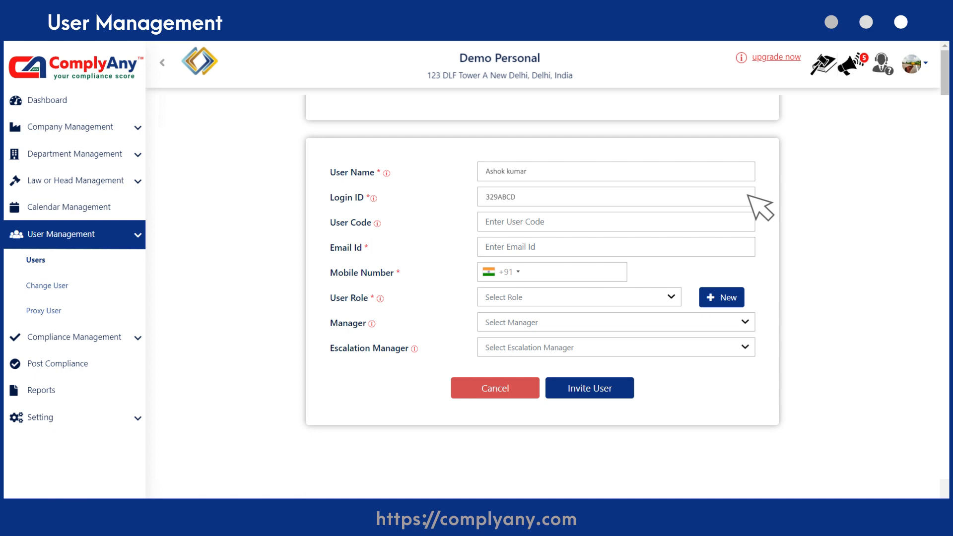
click(747, 221)
text(Emp-007)
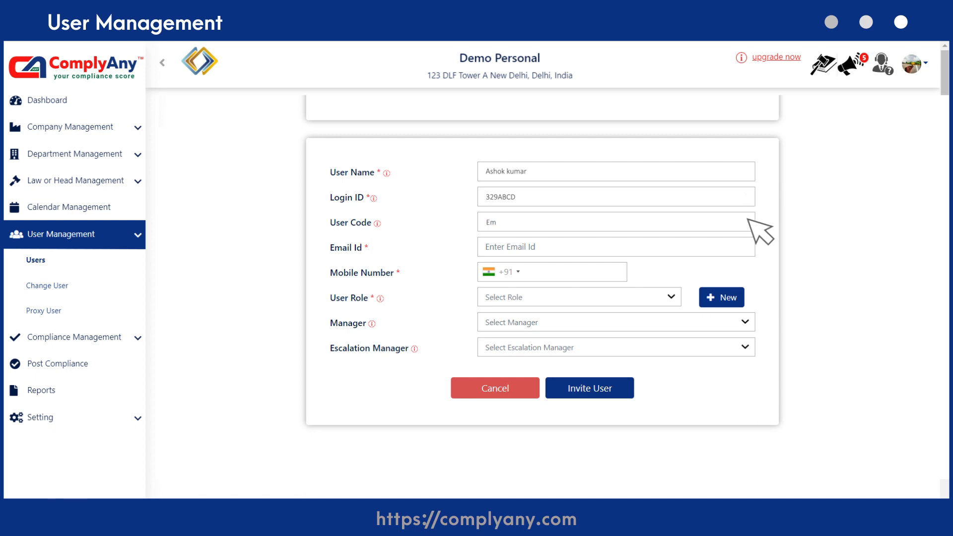
Step: Fill in the new user's e-mail and mobile number, and set the user role to CEO - Country
click(747, 245)
key(Tab)
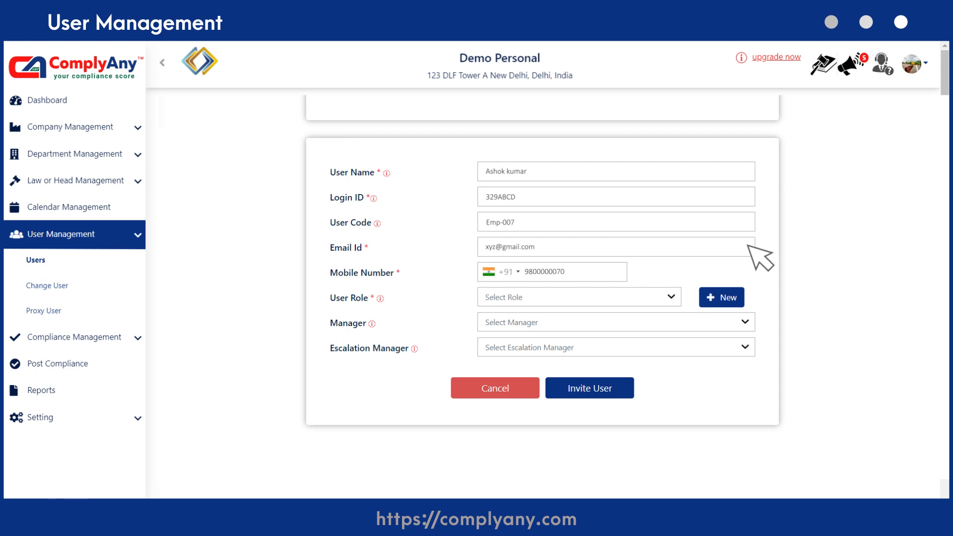
click(671, 297)
click(671, 324)
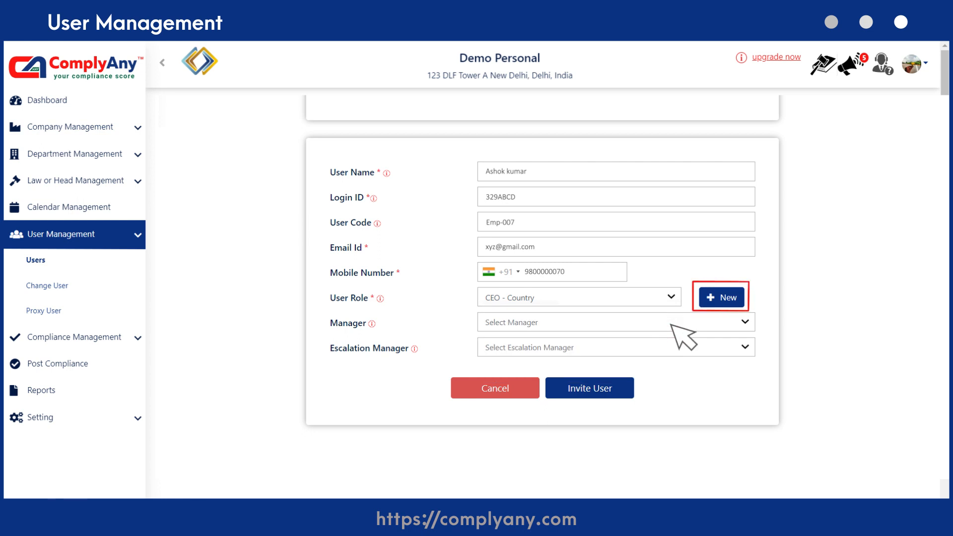
Step: Choose a manager and an escalation manager for the new user, and send the user invitation
click(744, 322)
key(Down)
key(Down)
key(Return)
click(745, 347)
key(Down)
key(Down)
key(Down)
key(Return)
click(603, 388)
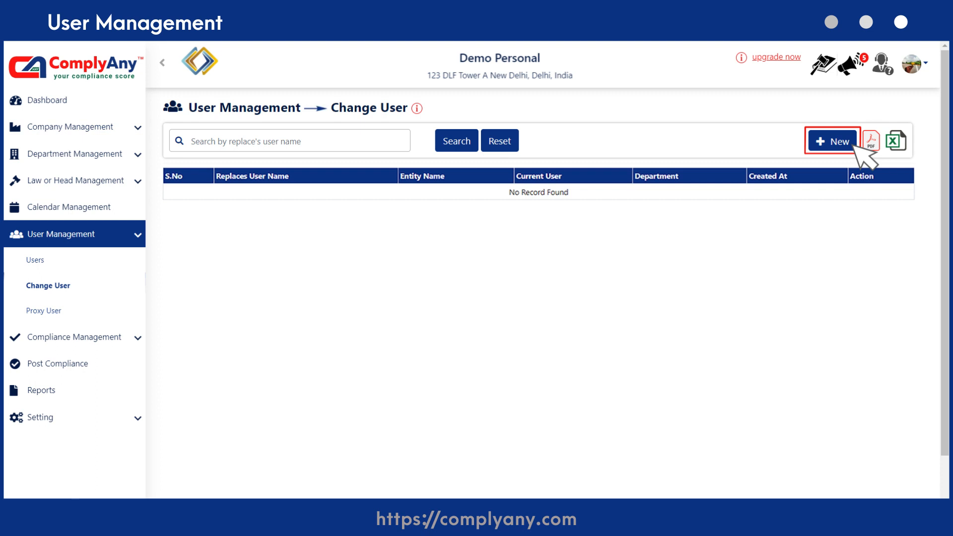
Step: Start a new user change for the entity DBC North India LLP and select the user's name
click(863, 156)
click(745, 172)
click(743, 209)
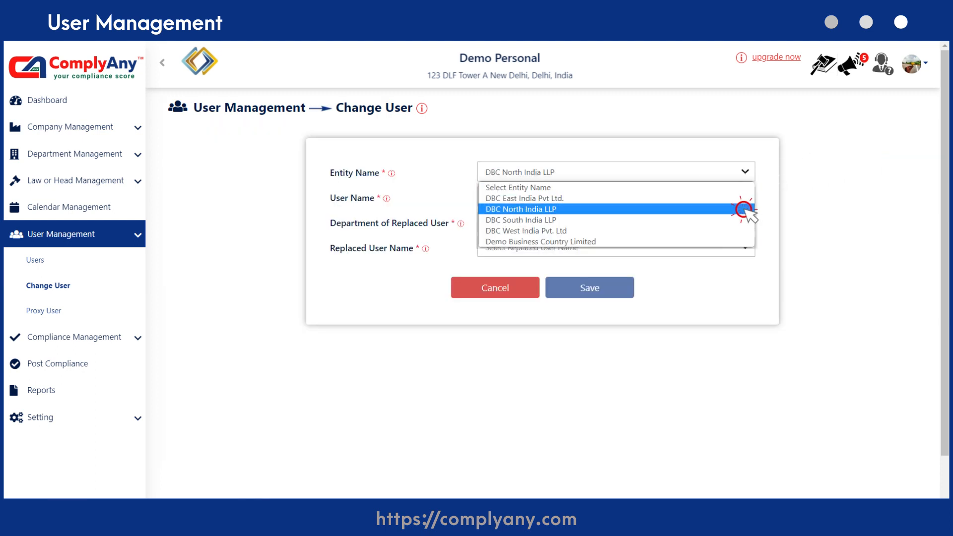
click(744, 198)
click(744, 233)
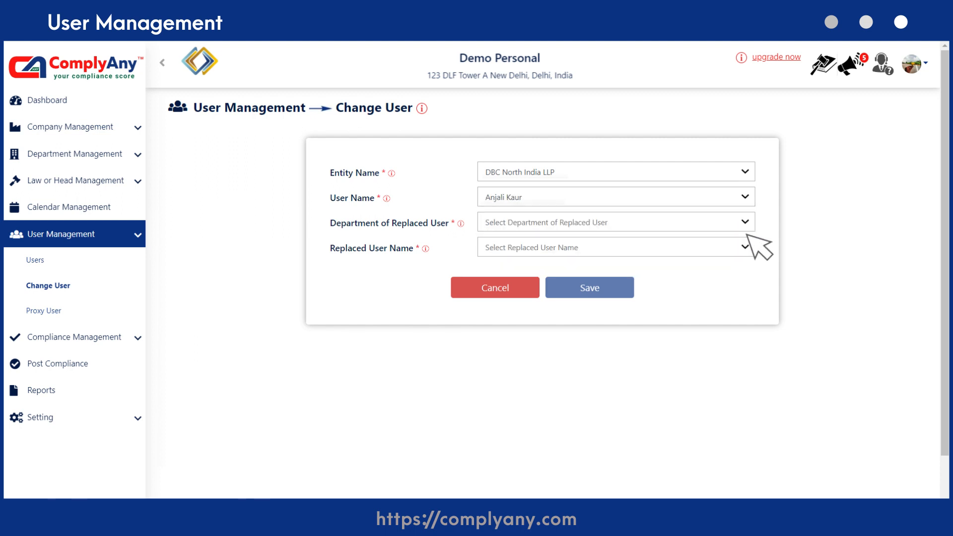
Step: Set the replaced user's department to Human Resource and Administration, select the replaced user and save the user change
click(744, 223)
click(747, 270)
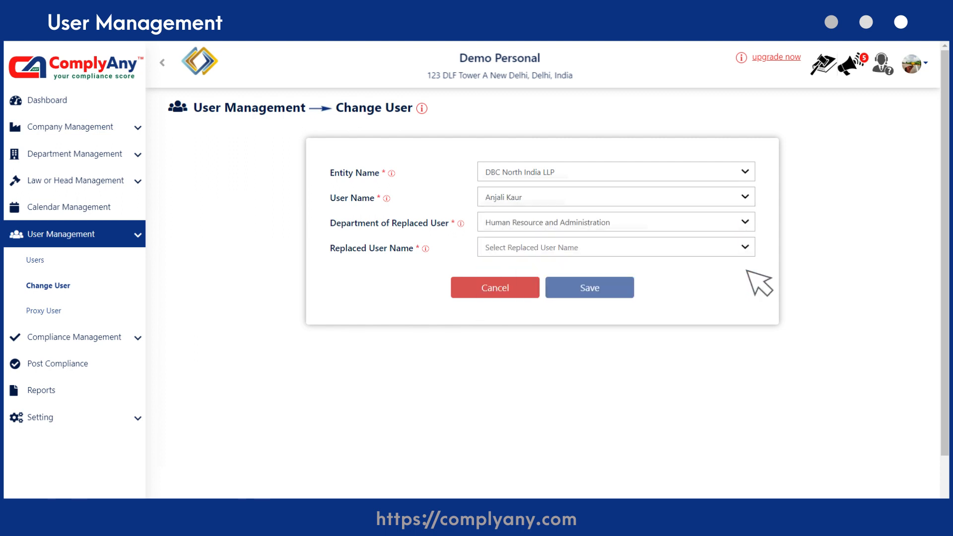
click(744, 247)
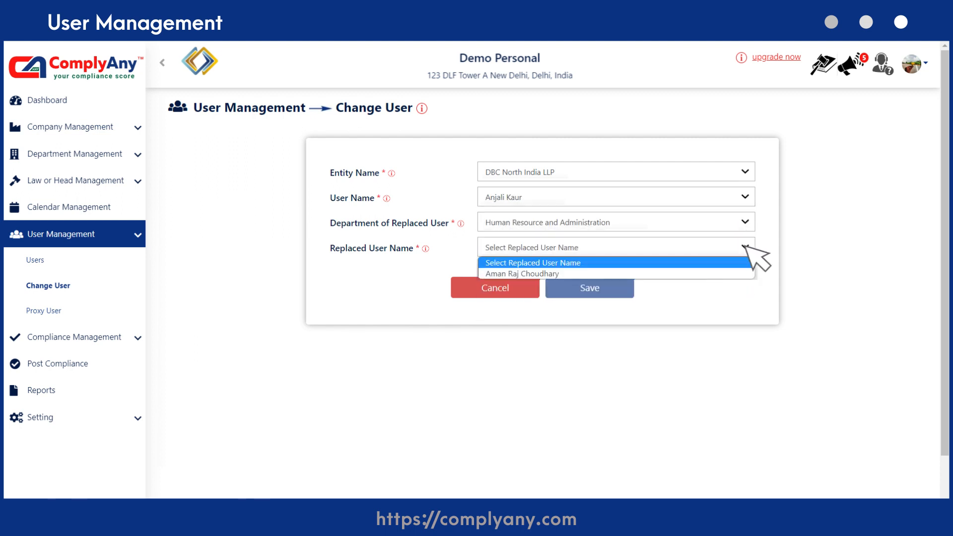
click(746, 271)
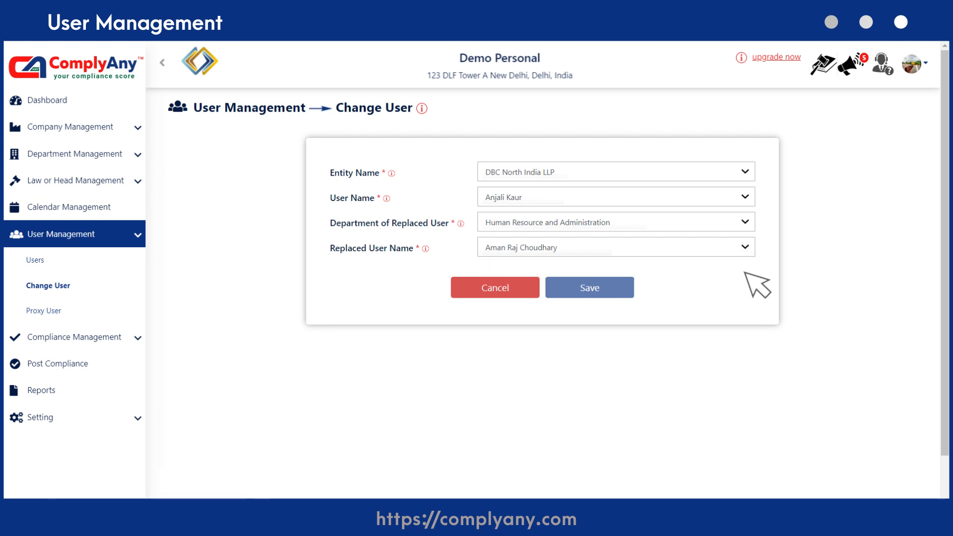
click(618, 287)
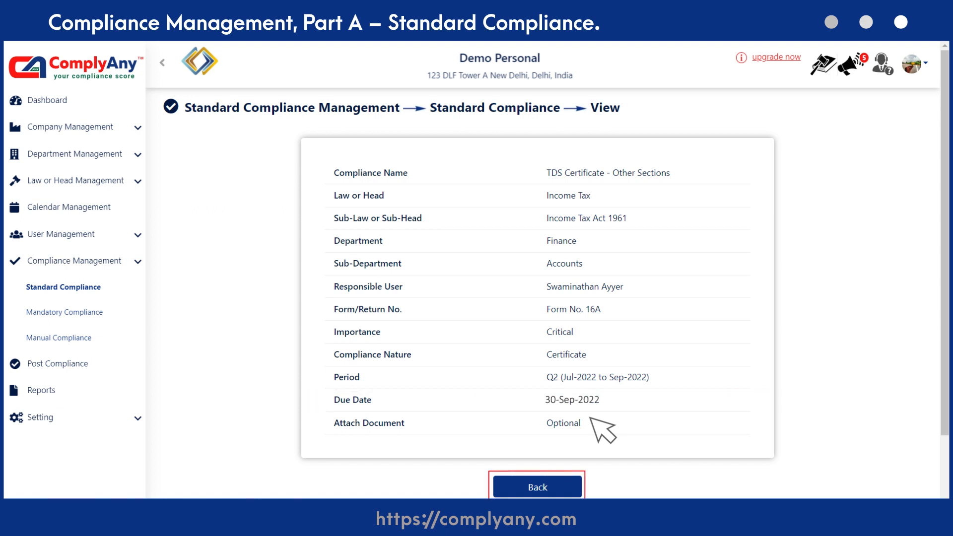
Step: Leave the standard compliance details, and examine a manual compliance's details before returning to the manual compliance list
click(559, 486)
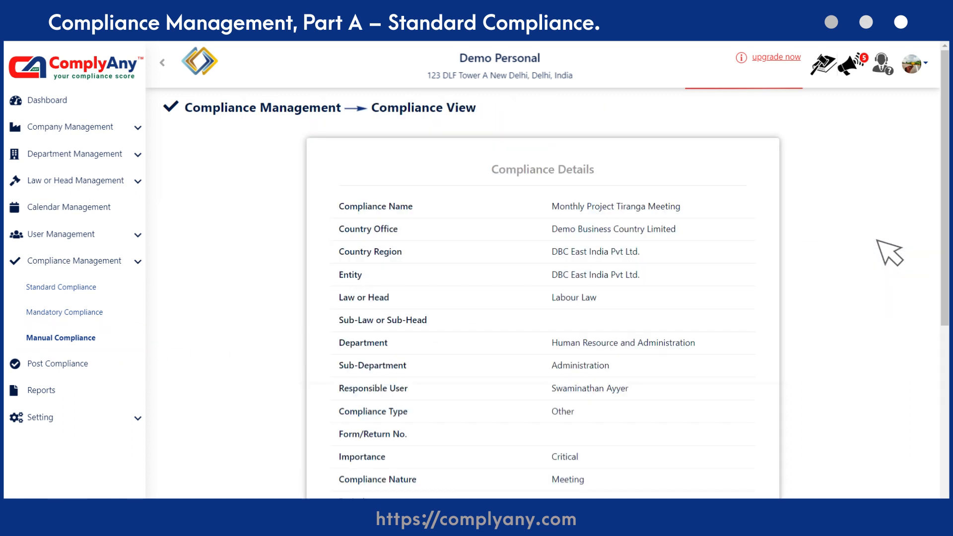
scroll(889, 252, down, 5)
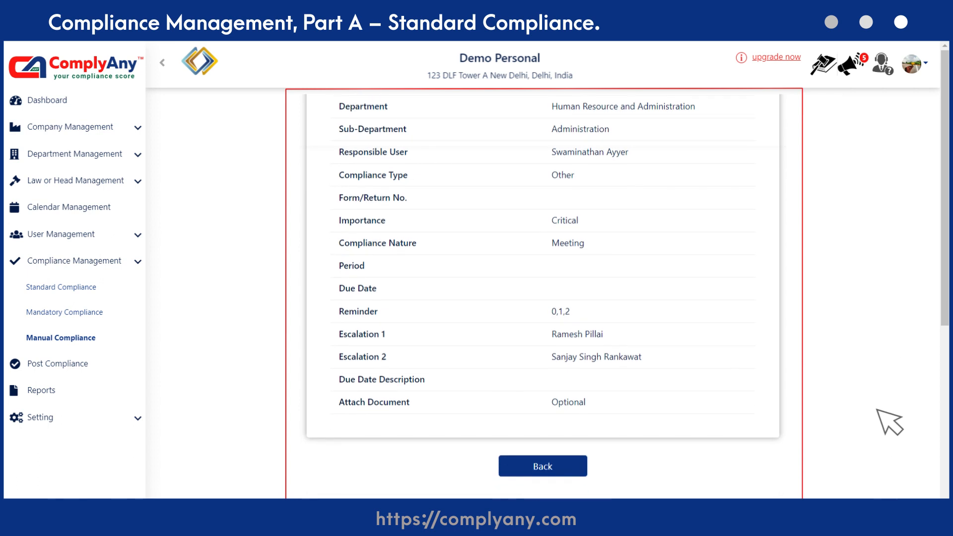
click(551, 463)
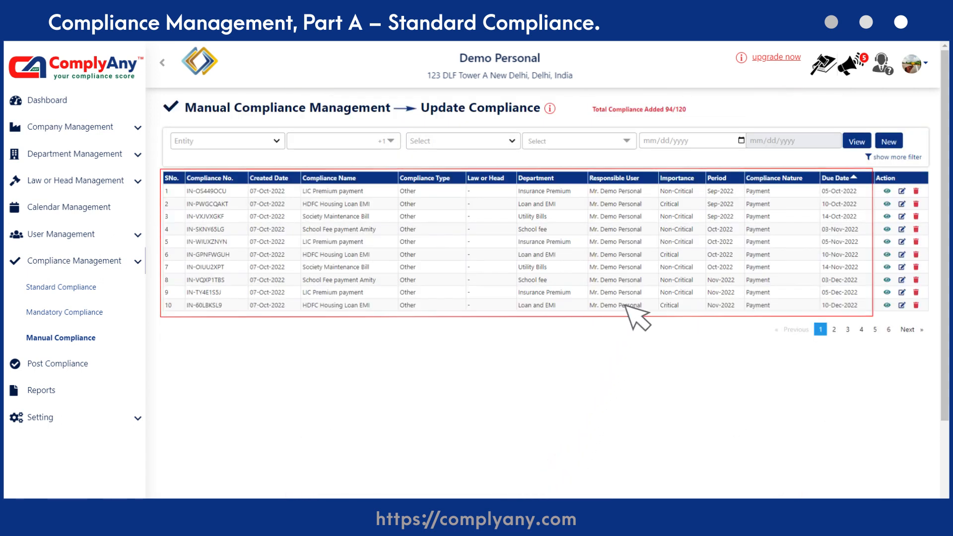
Step: Start configuring new standard compliances and select Demo Personal as the entity
click(141, 287)
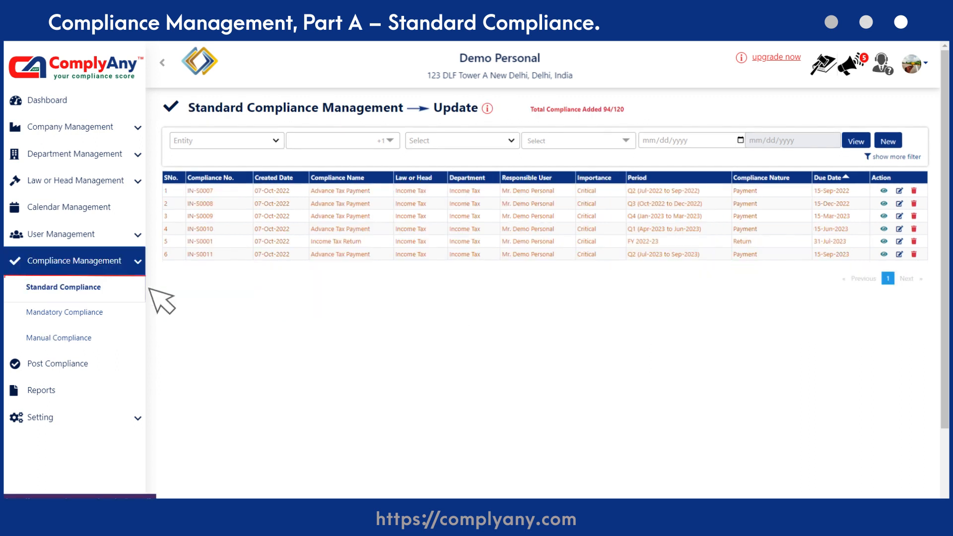
click(888, 142)
click(669, 171)
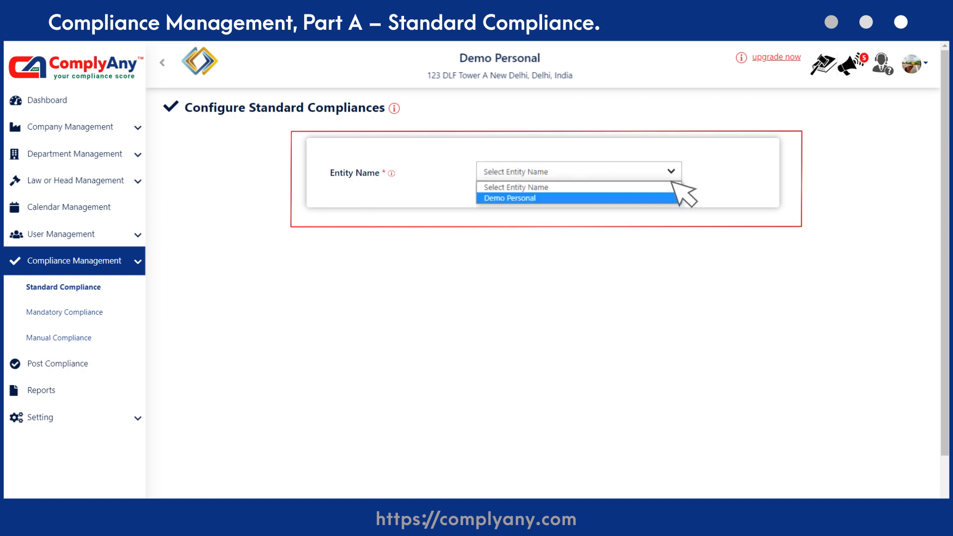
click(673, 198)
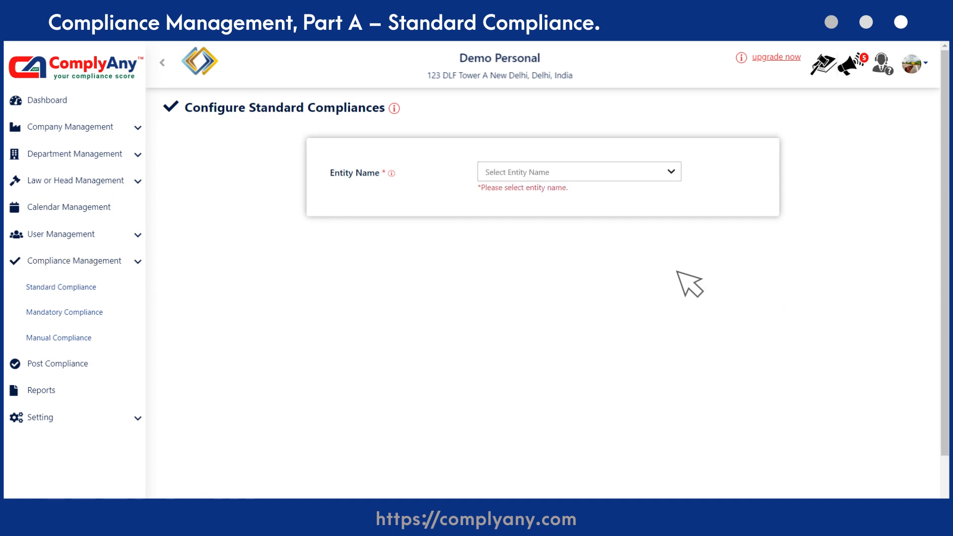
click(614, 172)
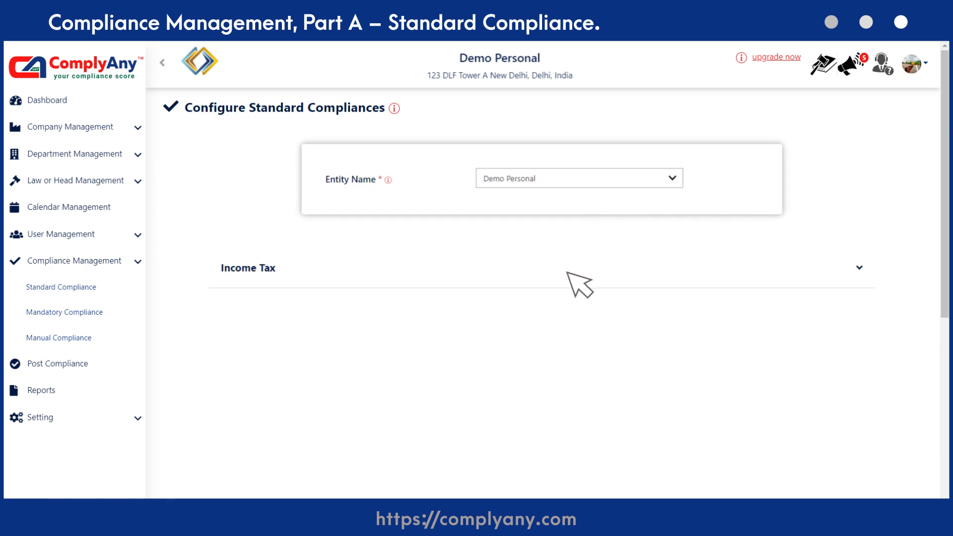
click(672, 171)
click(630, 198)
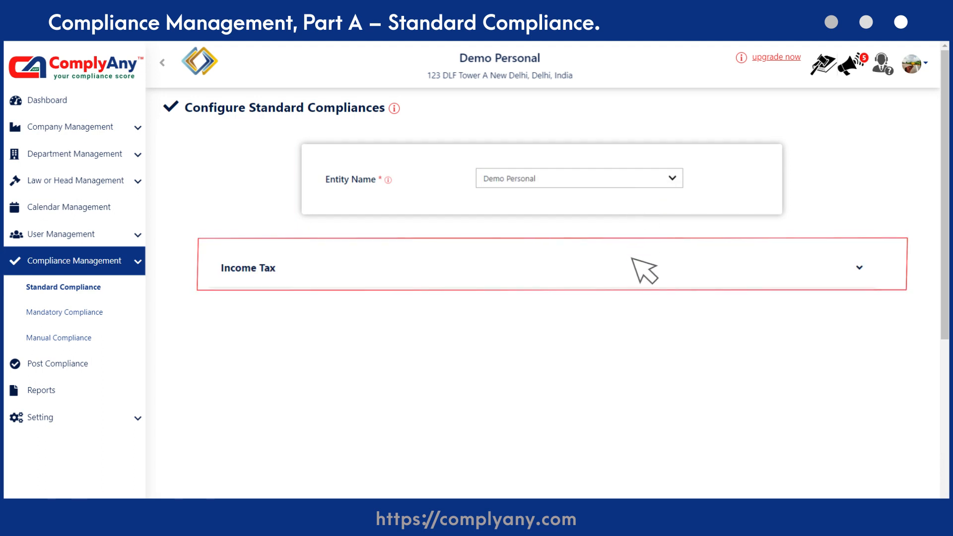
Step: Expand the Income Tax compliance settings and set the department to Finance and the sub-department to Accounts
click(576, 265)
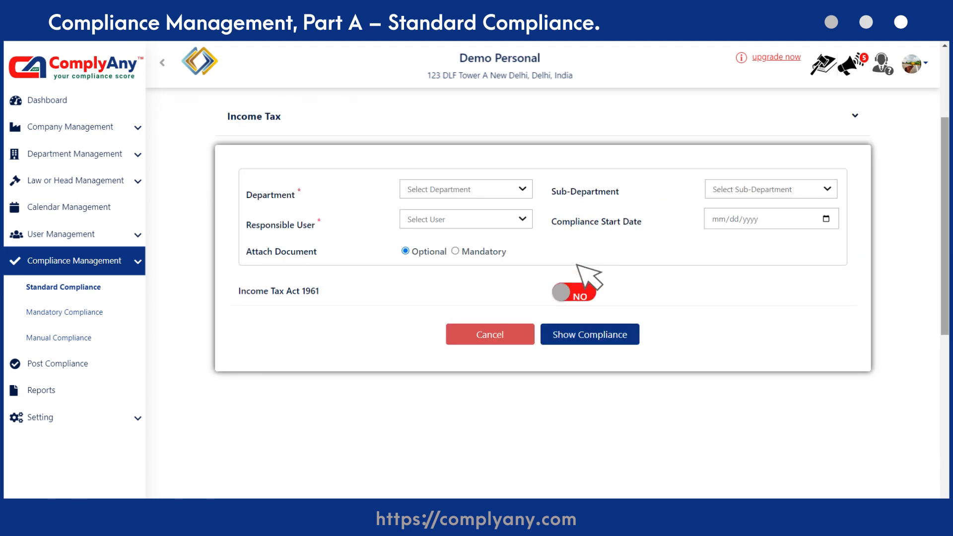
click(517, 186)
click(430, 227)
click(819, 190)
click(826, 217)
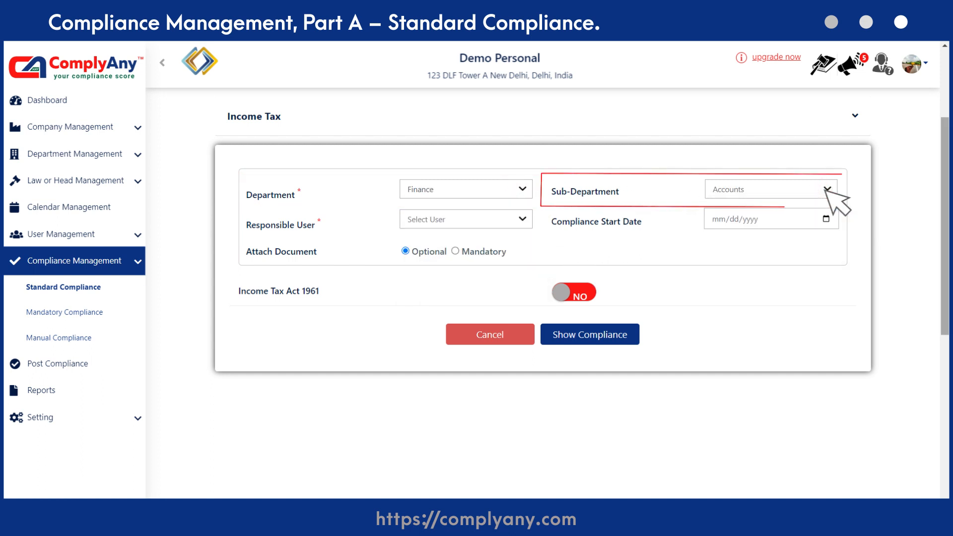
Step: Select the responsible user for the Income Tax compliances and set the compliance start date to 09/20/2022
click(516, 222)
click(496, 242)
click(825, 219)
click(752, 331)
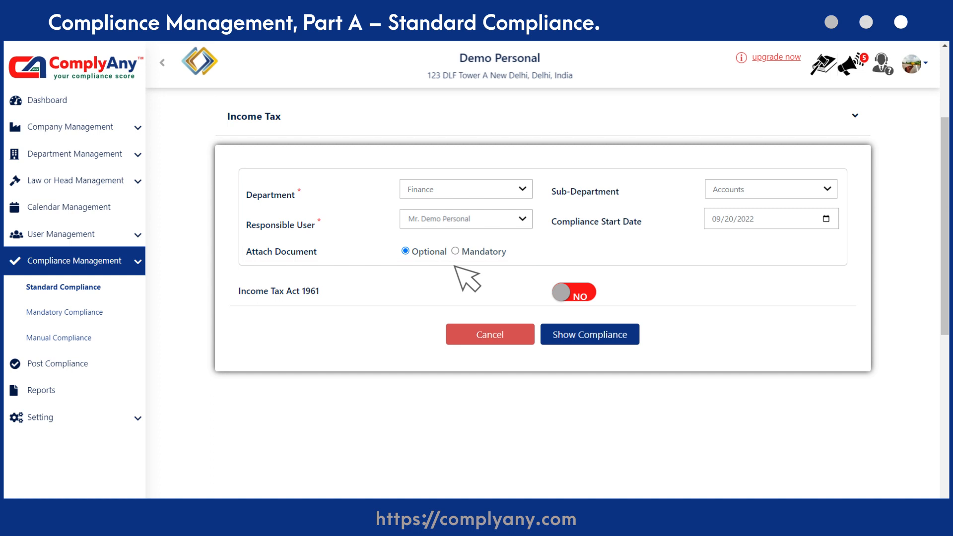
Step: Enable Income Tax Act 1961 with tax payer type Audit Required, along with Advance Tax payer and Specified Financial Transaction
click(566, 292)
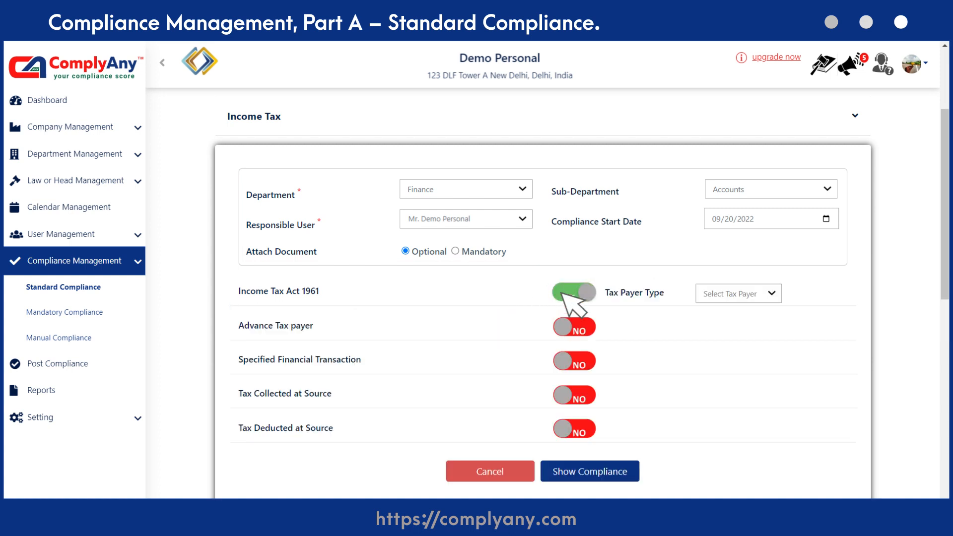
click(777, 293)
click(761, 330)
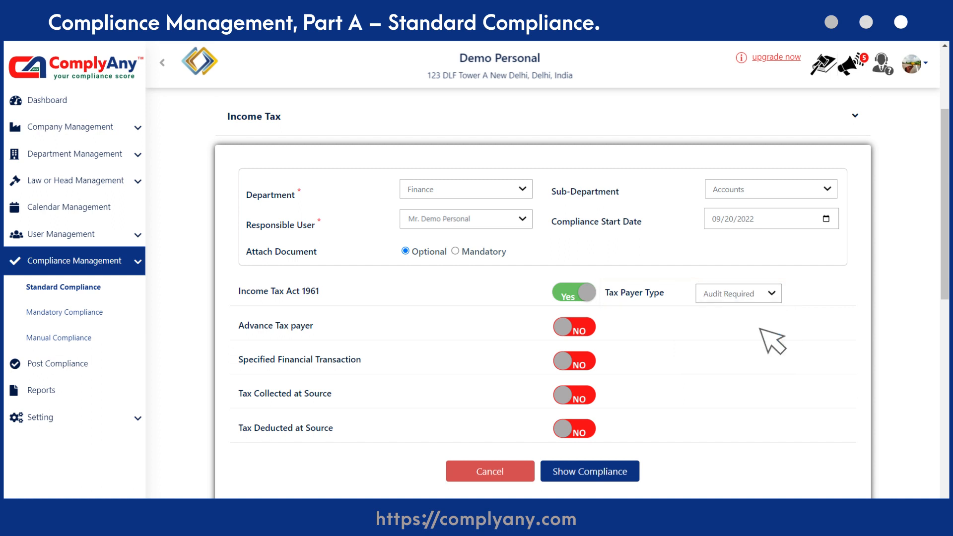
click(566, 327)
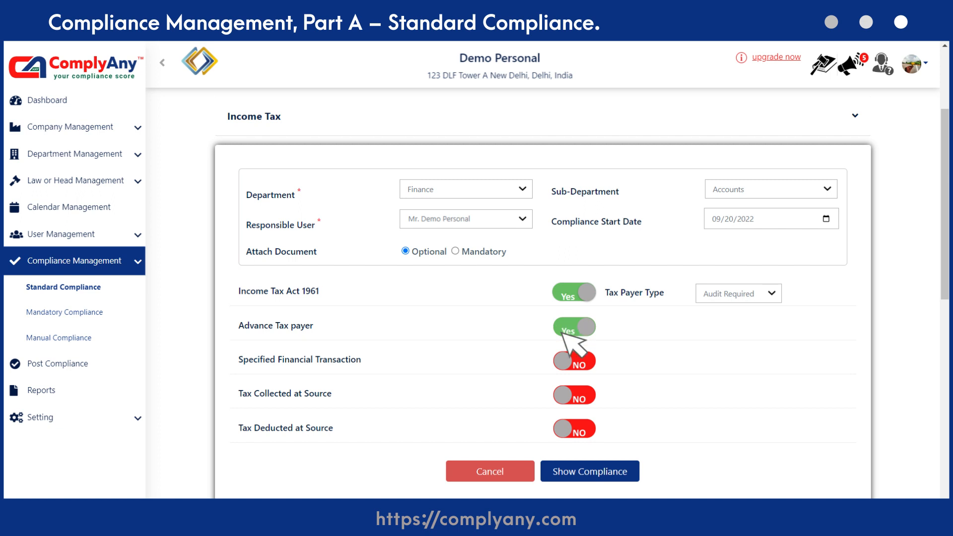
click(563, 361)
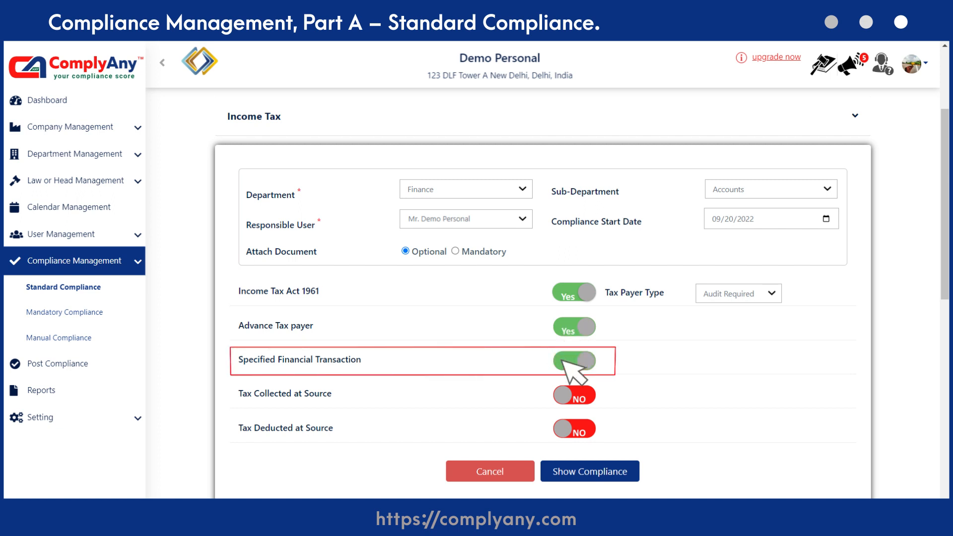
Step: Enable Tax Collected at Source with TCS Return, and Tax Deducted at Source with TDS Return - Section 192 Salaries and one more return
click(566, 395)
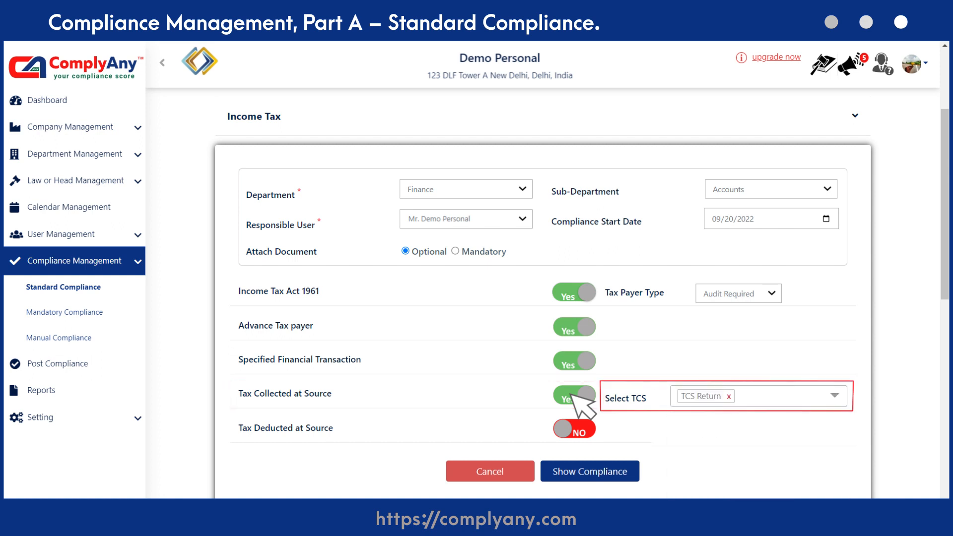
click(571, 429)
scroll(571, 427, down, 3)
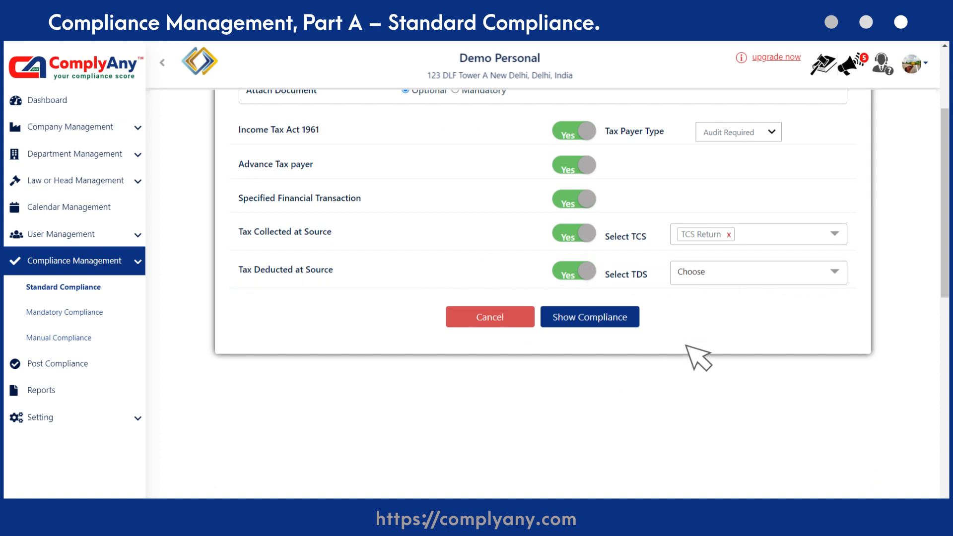
click(790, 271)
click(720, 366)
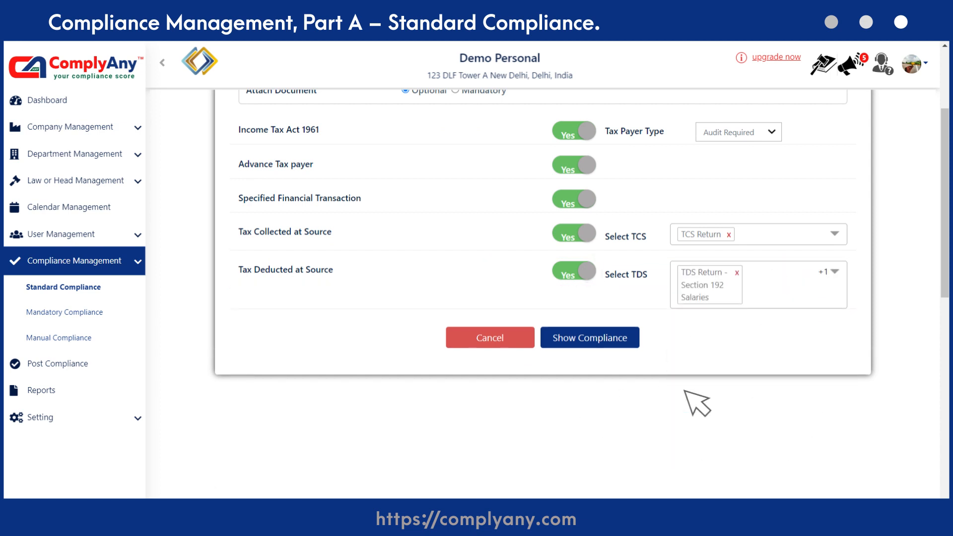